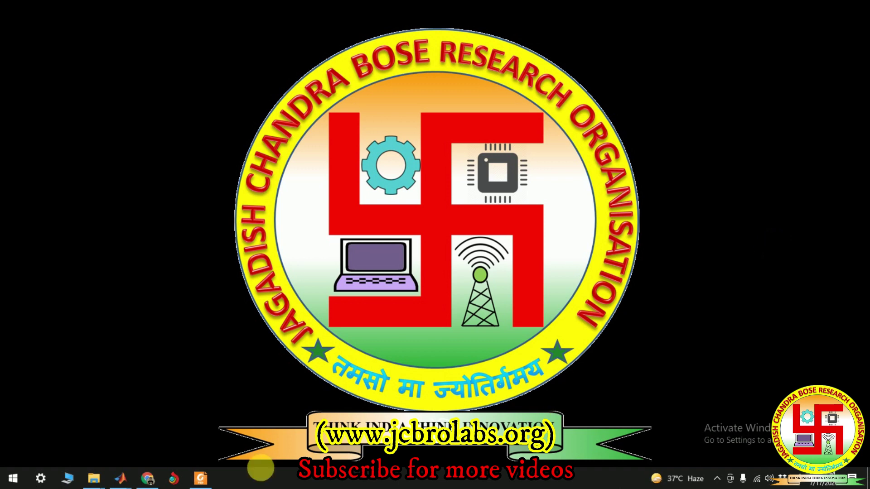
Step: Bring up the Fuzzy-PID blood glucose paper in Foxit Reader and scroll through it
left_click(201, 478)
scroll(544, 285, "up", 5)
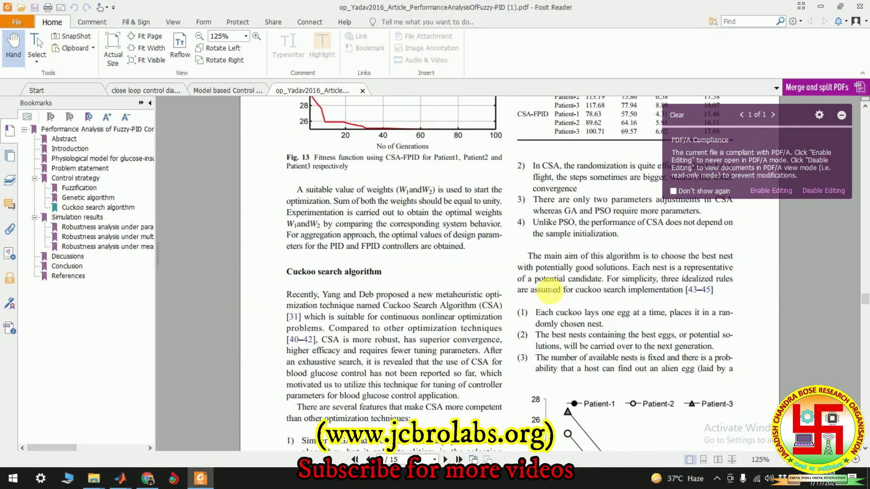
left_click_drag(866, 274, 867, 116)
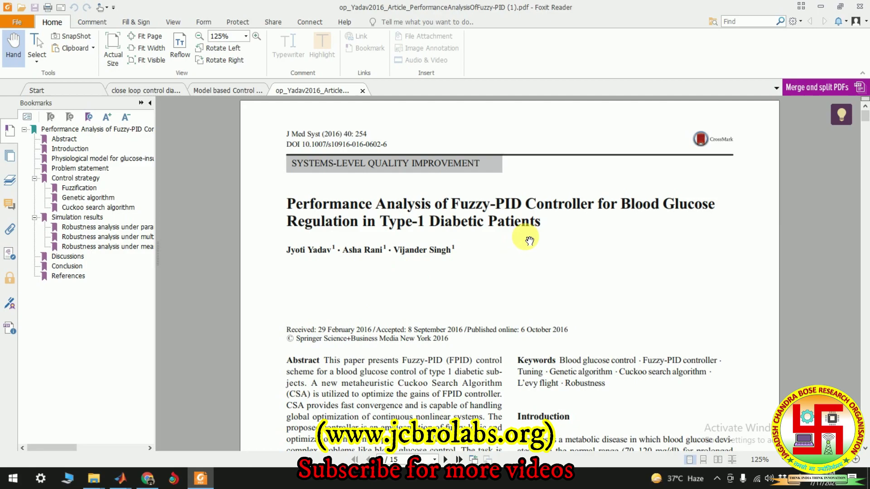
scroll(518, 290, "down", 3)
scroll(519, 290, "down", 3)
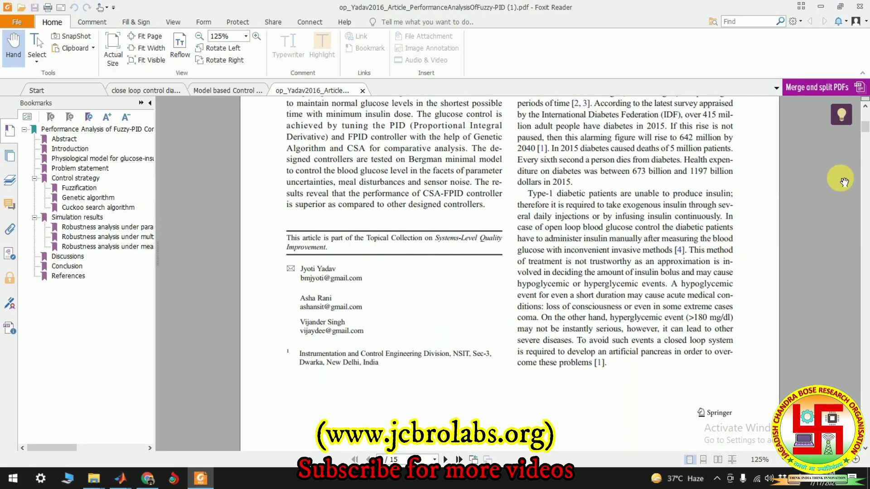
left_click_drag(866, 129, 866, 311)
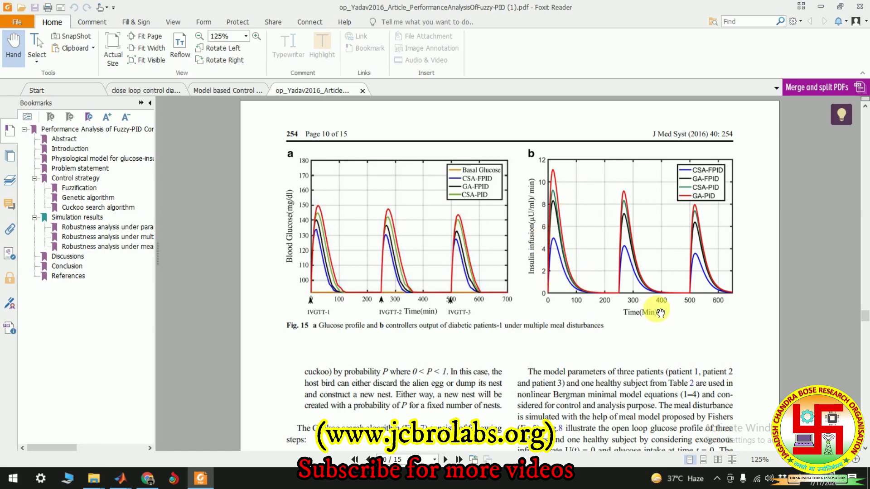
Step: Read the 'Model based Control…' artificial pancreas paper down to its PID and MPC results on page 5
left_click(229, 90)
scroll(676, 230, "down", 20)
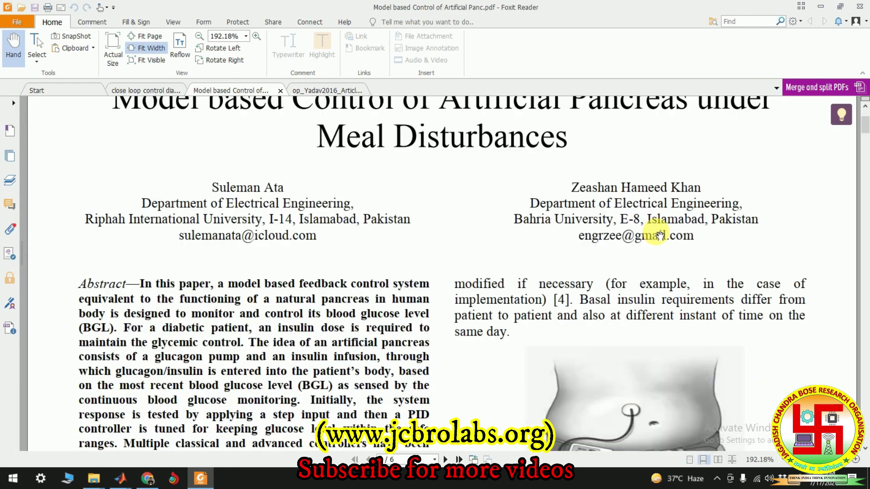
scroll(674, 257, "down", 2)
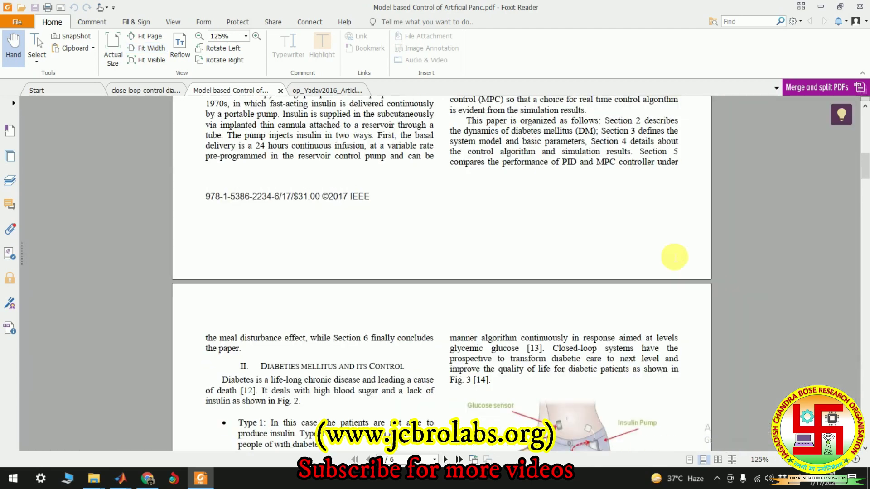
scroll(674, 257, "down", 12)
scroll(674, 257, "down", 8)
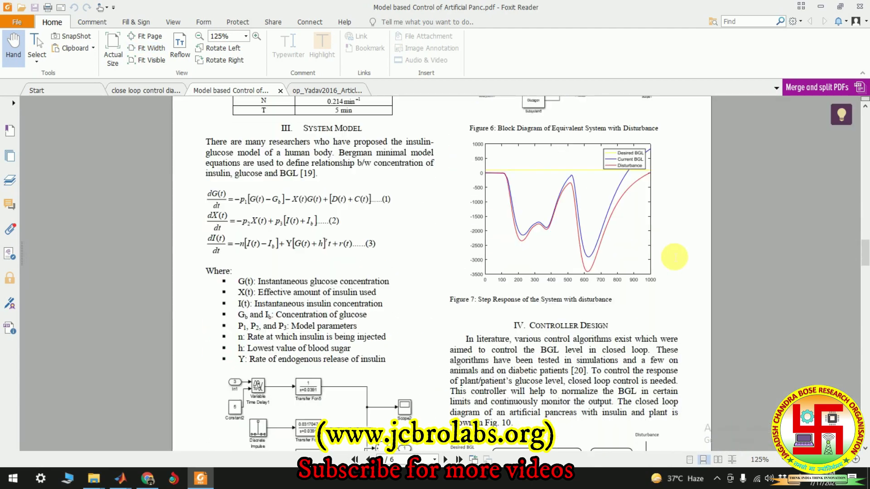
scroll(674, 257, "down", 12)
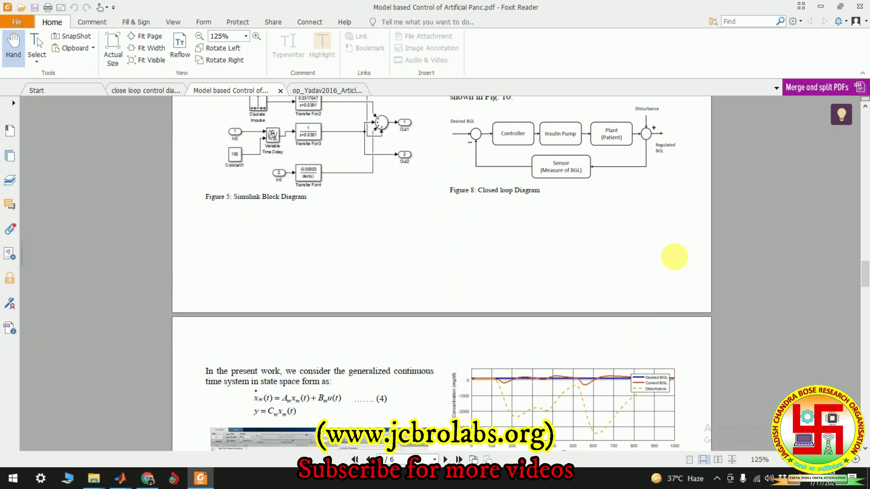
scroll(674, 257, "down", 10)
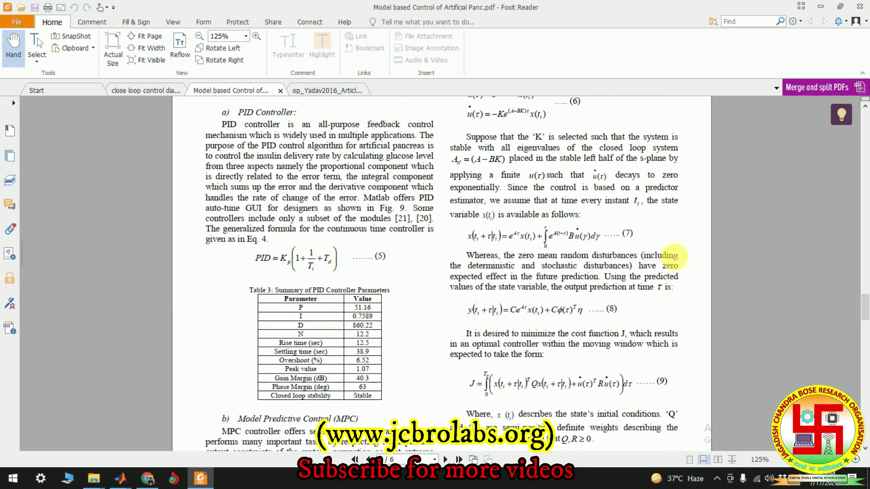
scroll(674, 256, "down", 12)
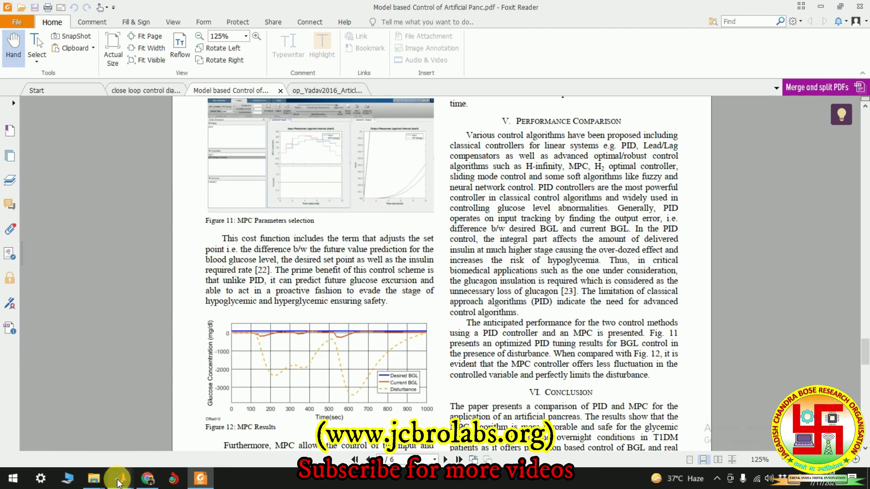
Step: Bring diabetes_3pid_itae forward, select the patient block, and nudge the PID control block slightly lower
mouse_move(119, 482)
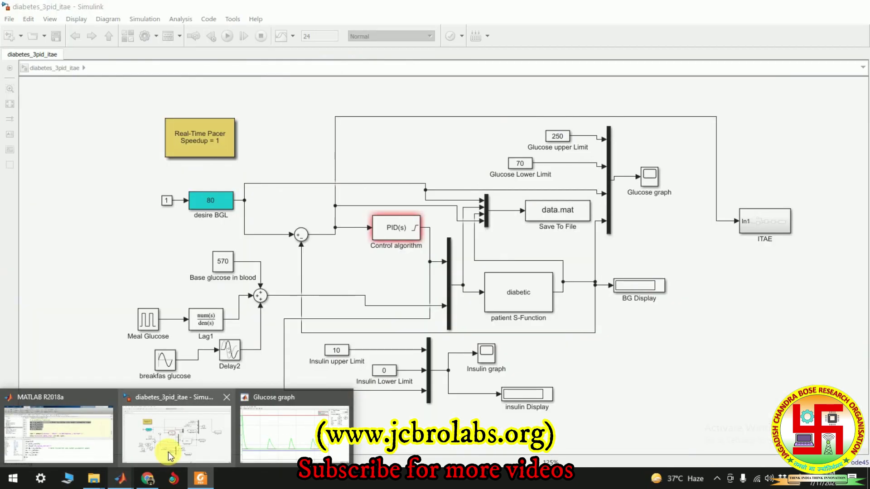
left_click(170, 455)
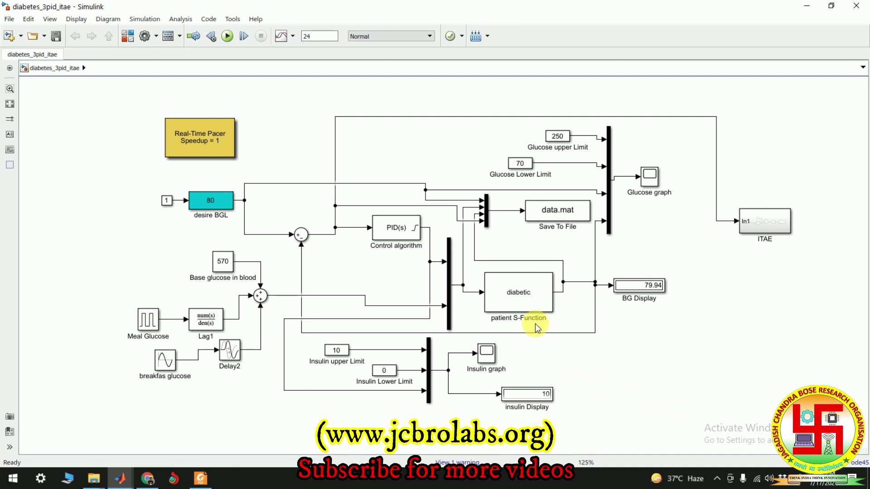
left_click(525, 300)
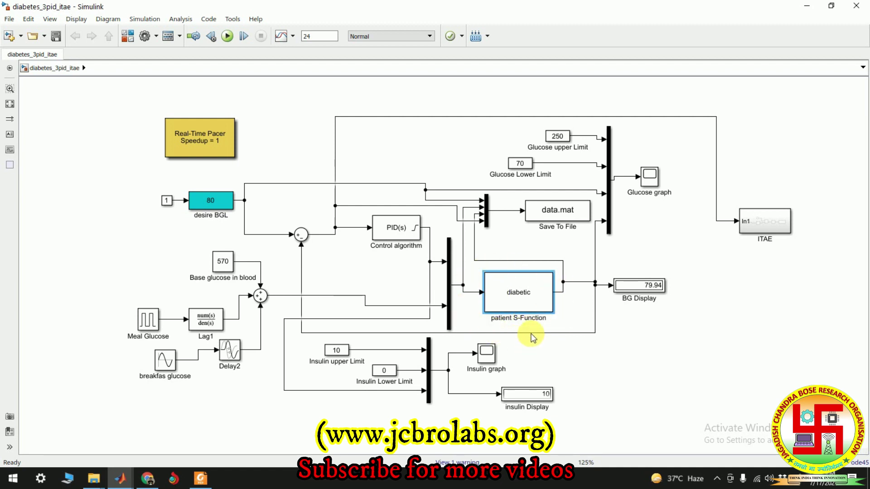
left_click_drag(391, 229, 390, 235)
left_click(399, 267)
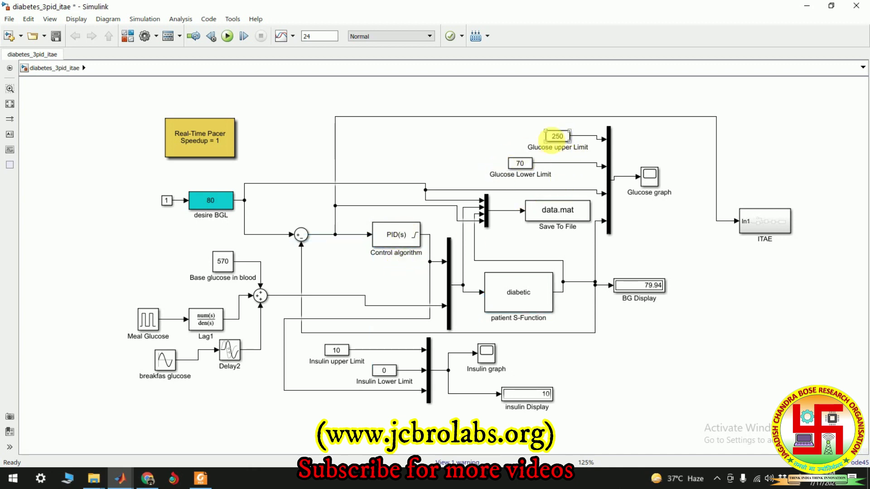
Step: Inspect the Glucose Lower Limit, Glucose graph and PID blocks, then select the stop time 24 for editing
left_click(521, 166)
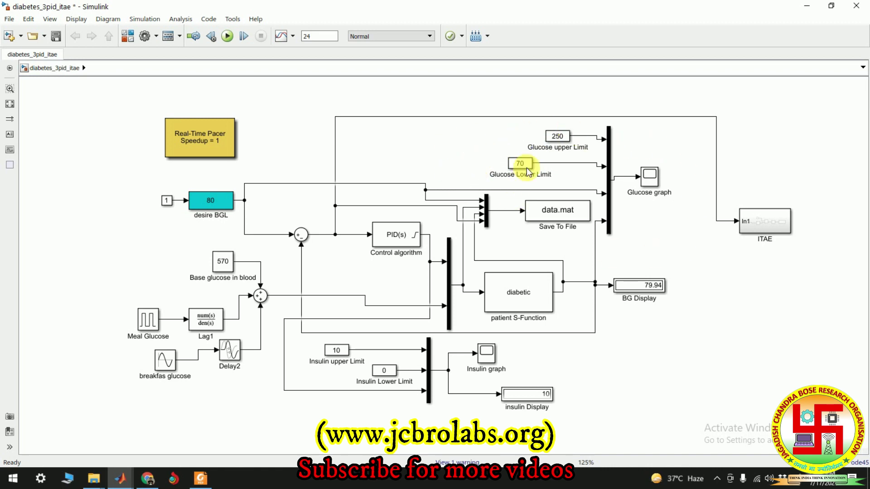
left_click(648, 173)
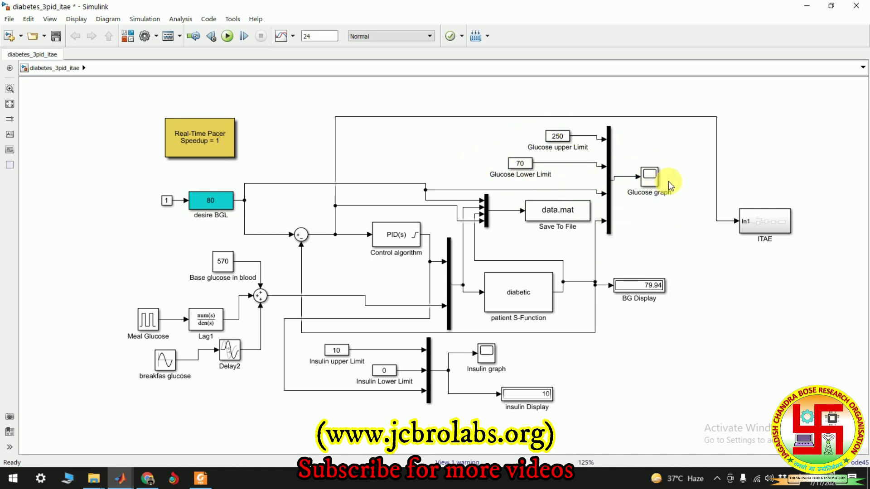
left_click(685, 165)
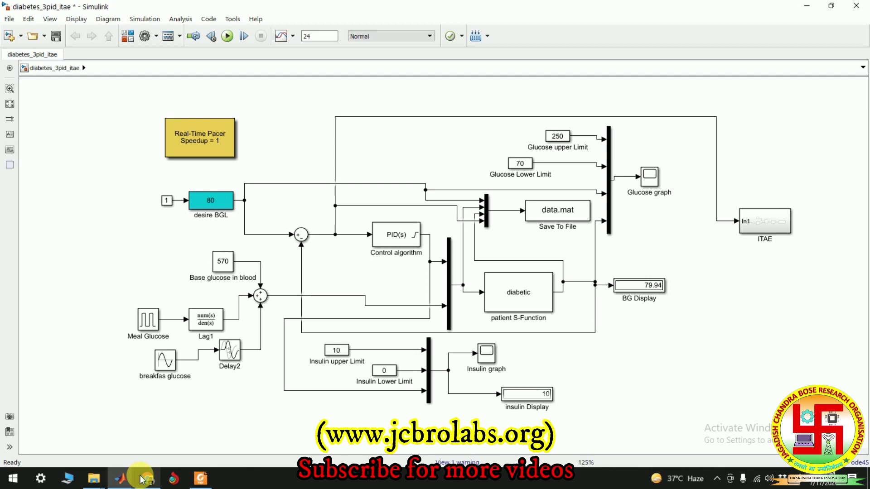
left_click(403, 240)
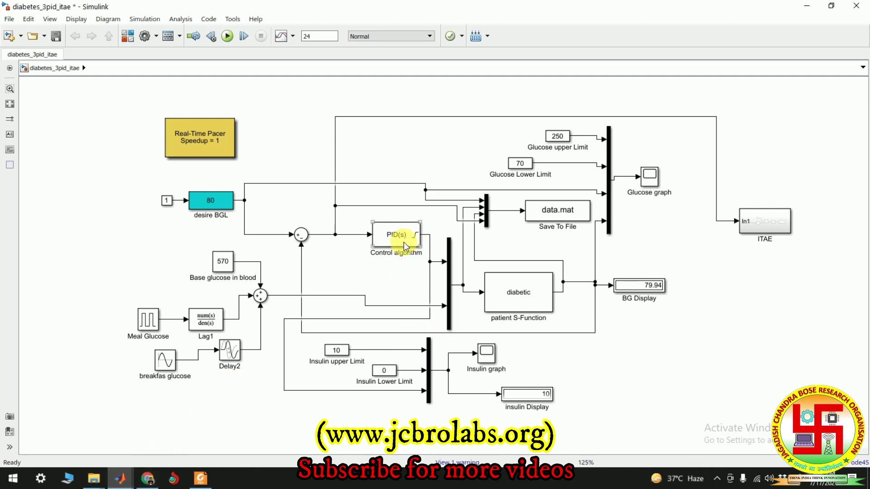
left_click(397, 298)
double_click(320, 36)
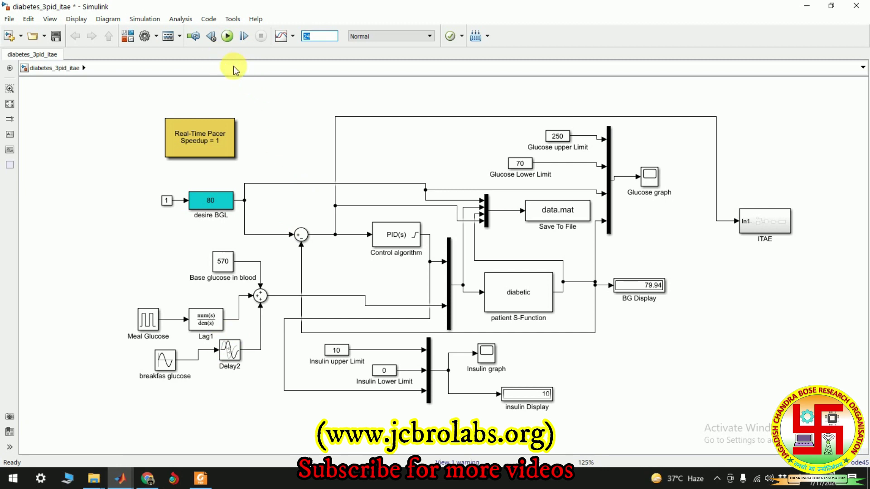
Step: Run the glucose model and show the Glucose graph, with glucose falling from 250 to 80 despite three meal spikes
left_click(230, 39)
mouse_move(121, 484)
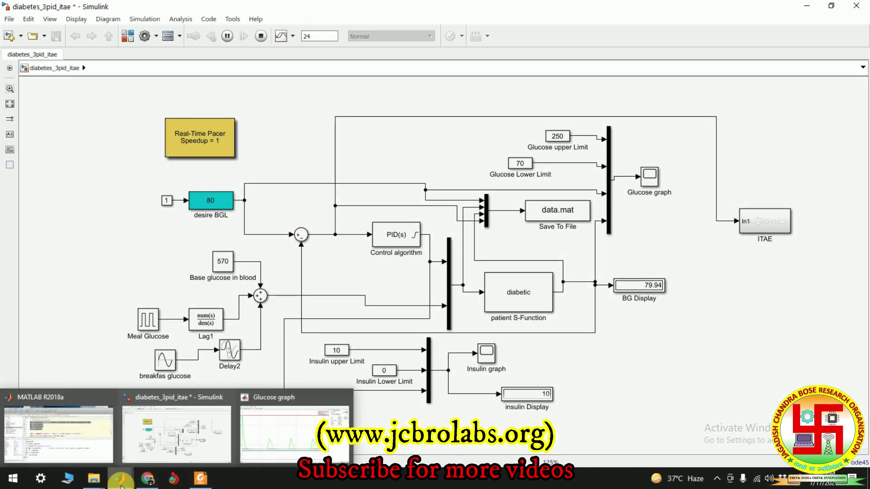
left_click(178, 451)
mouse_move(120, 479)
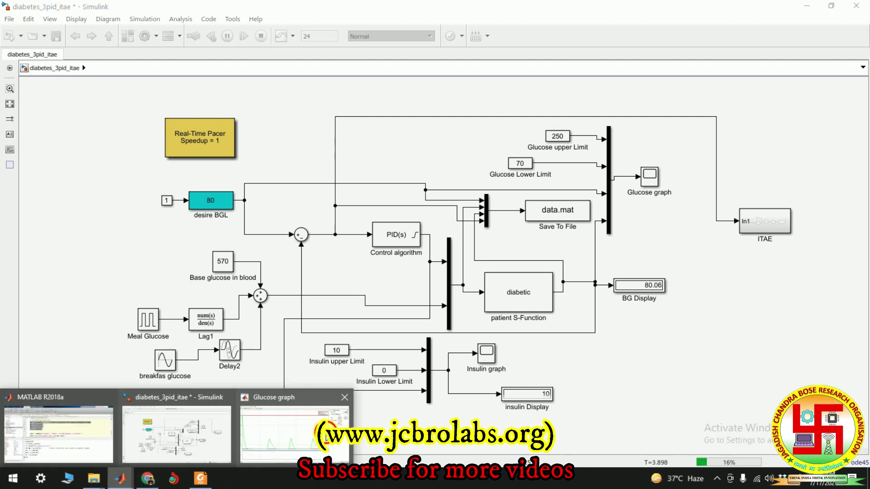
left_click(246, 427)
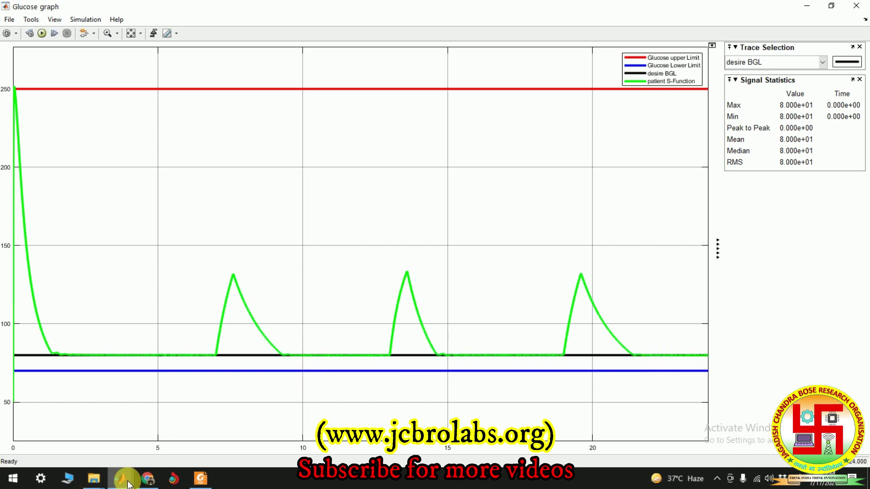
Step: Run plot_results.m in the MATLAB editor to draw insulin, meal glucose and blood glucose plots
mouse_move(127, 484)
left_click(78, 445)
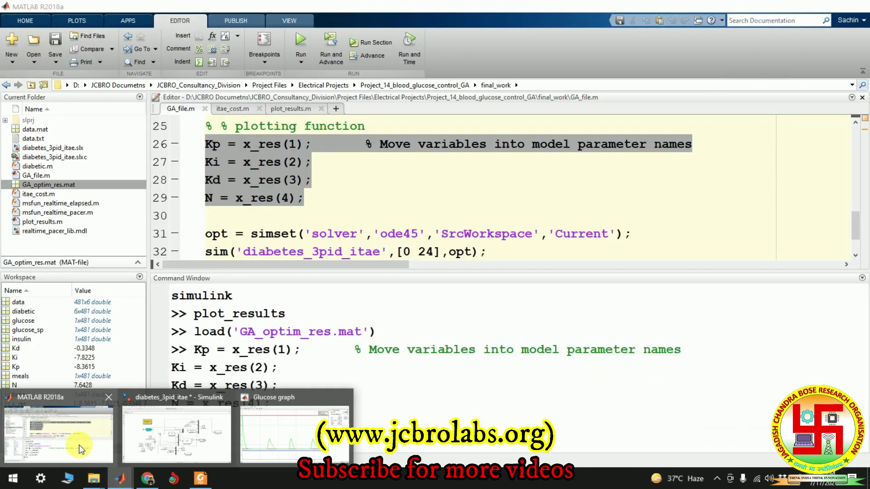
left_click(286, 112)
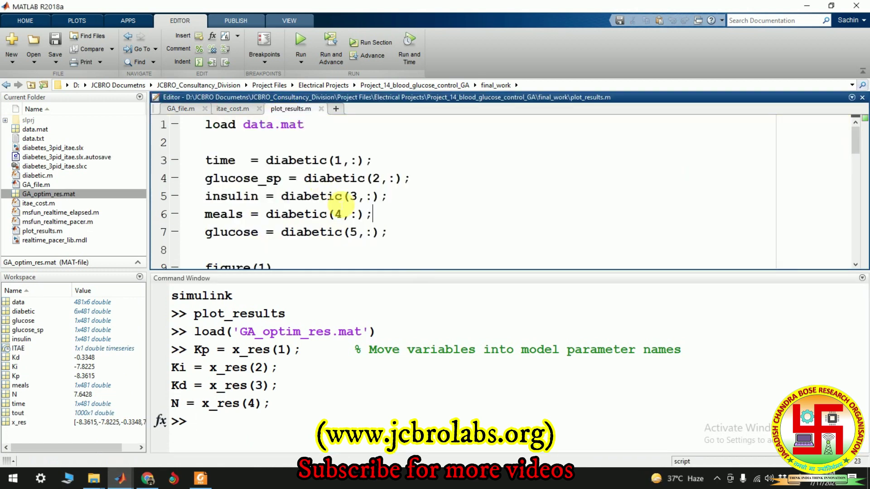
left_click(306, 43)
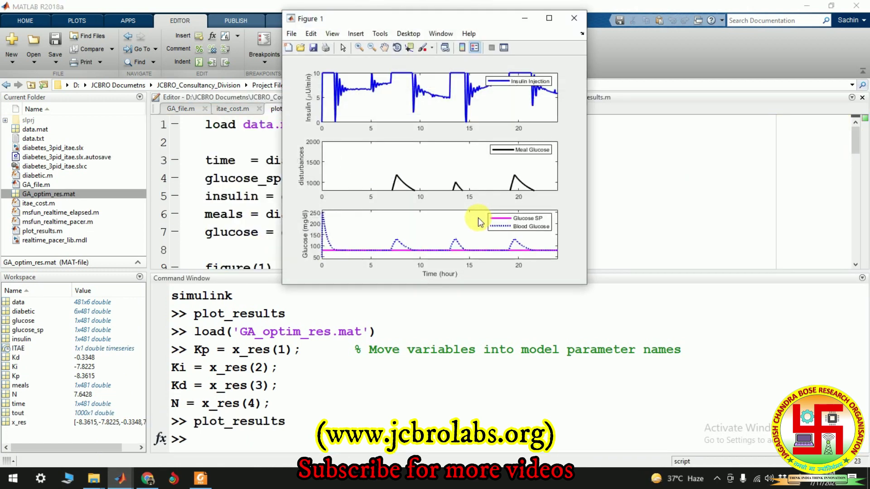
Step: Maximize and restore the results figure, enlarge it, and move it to the left side
left_click(549, 18)
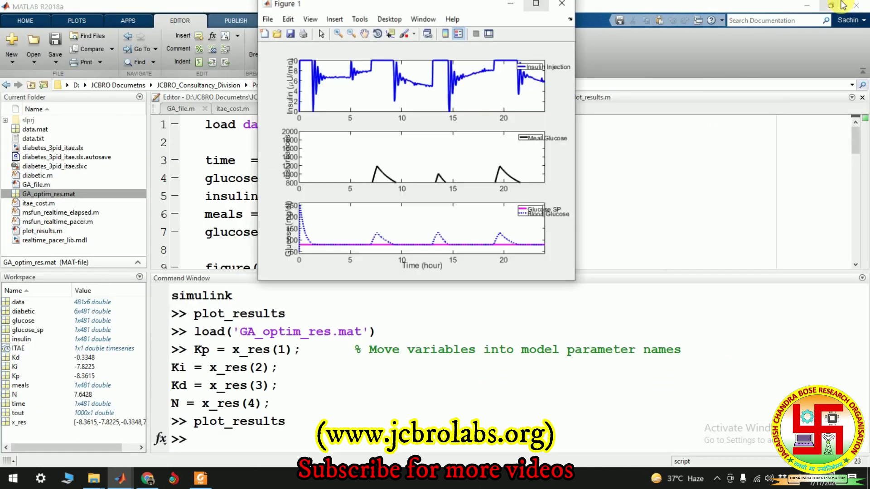
left_click(831, 5)
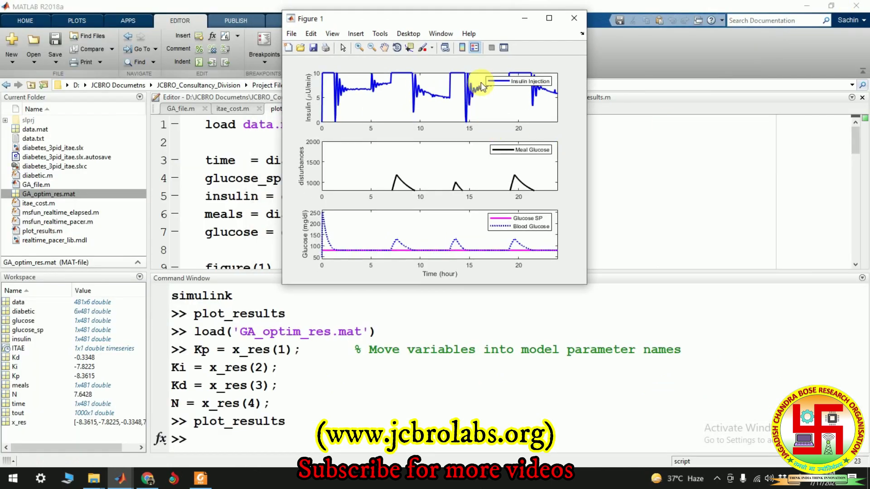
left_click_drag(586, 284, 813, 401)
left_click_drag(646, 17, 394, 18)
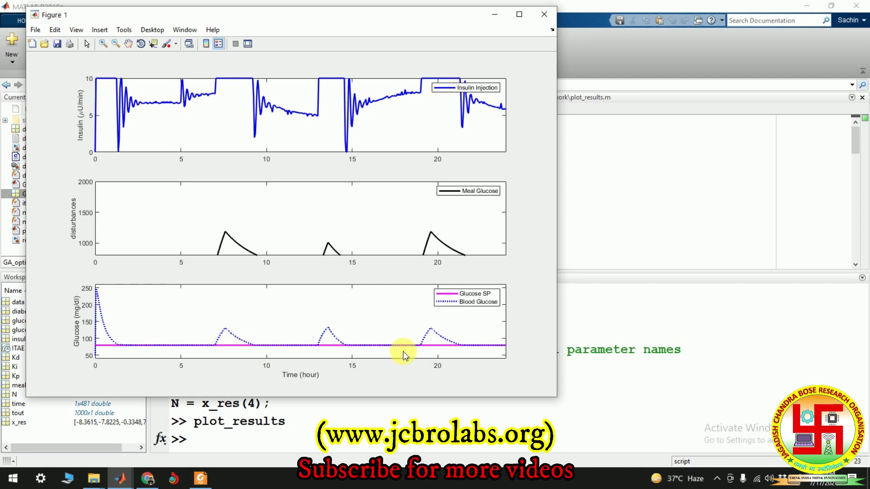
left_click(619, 223)
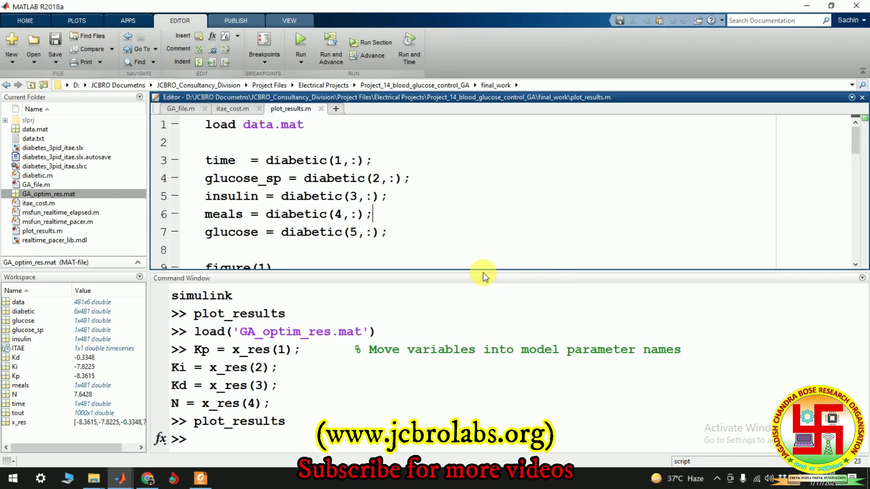
Step: Enlarge the Command Window, open GA_file.m, and run the genetic-algorithm PID optimization script
left_click_drag(484, 278, 483, 219)
left_click(180, 109)
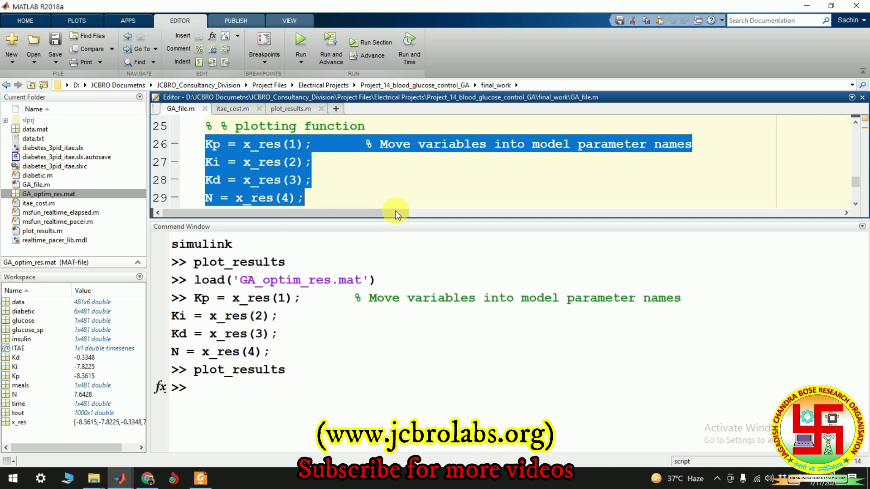
scroll(368, 186, "up", 8)
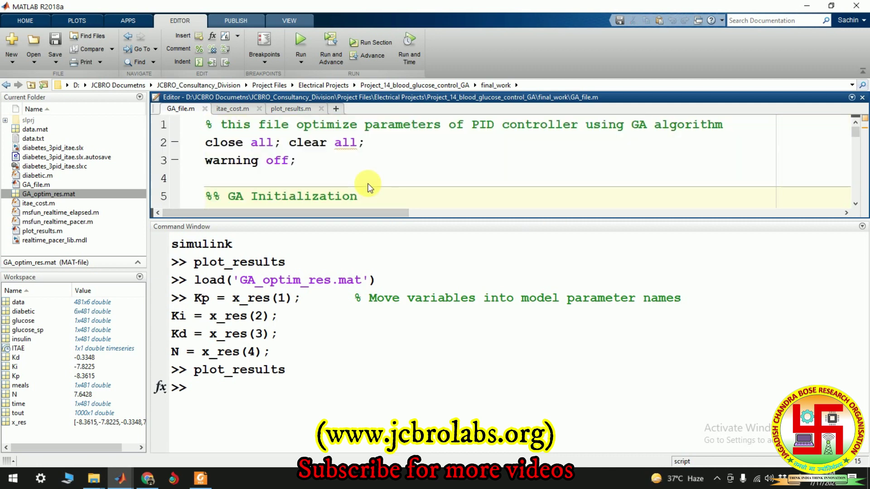
left_click(120, 478)
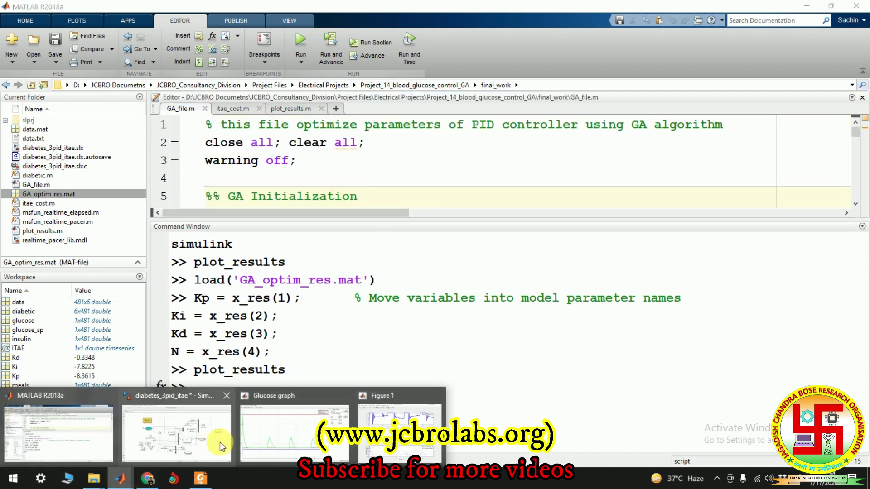
left_click(221, 446)
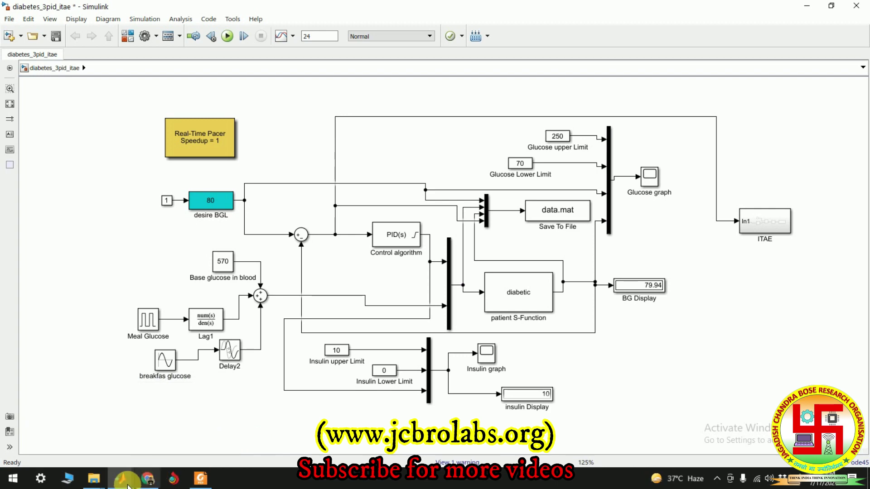
left_click(124, 481)
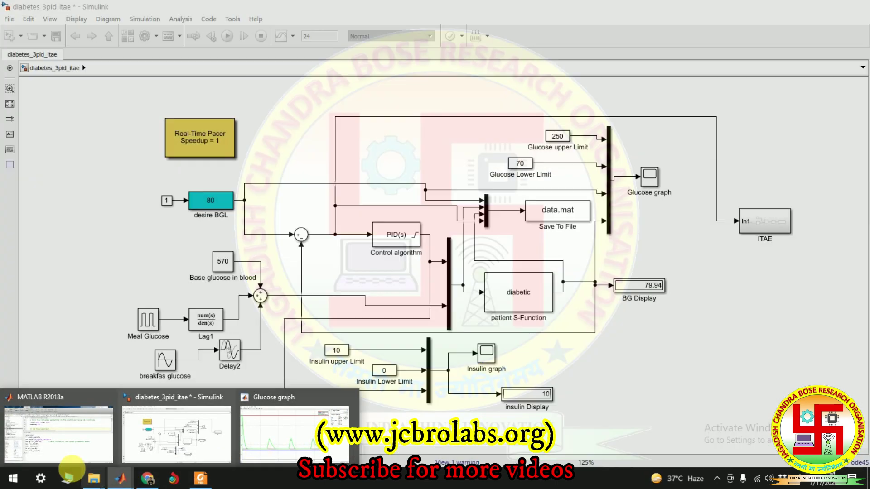
left_click(68, 442)
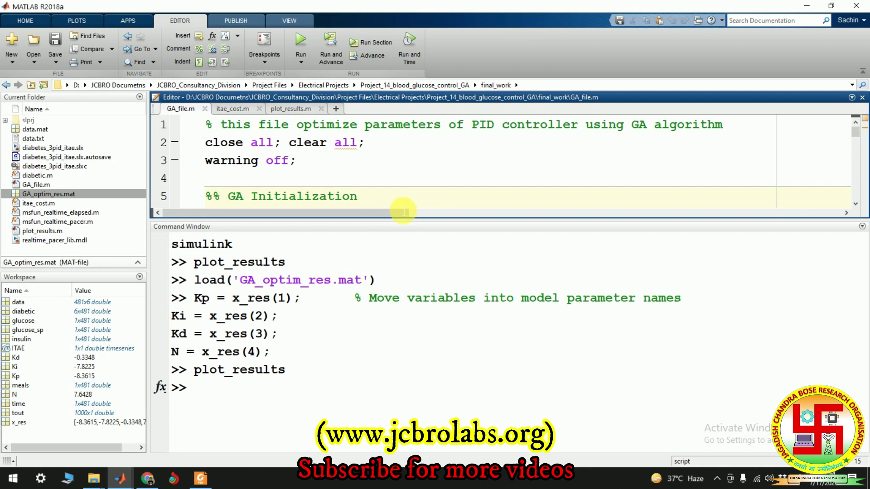
left_click(301, 42)
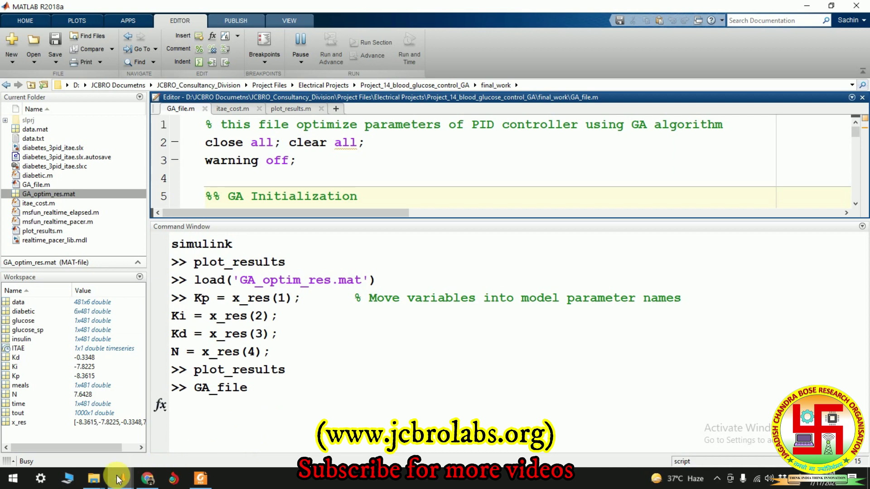
Step: Open the Glucose graph scope to watch glucose against its upper and lower limits during the GA run
mouse_move(118, 479)
left_click(179, 452)
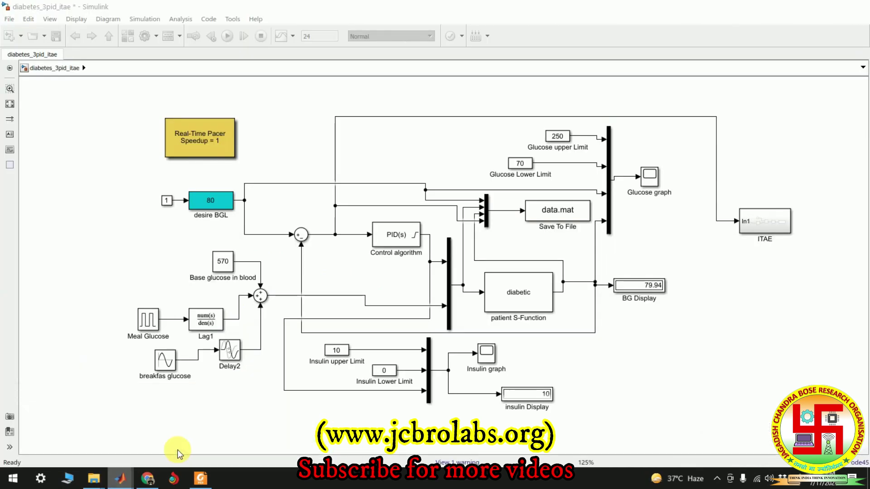
mouse_move(119, 480)
left_click(63, 435)
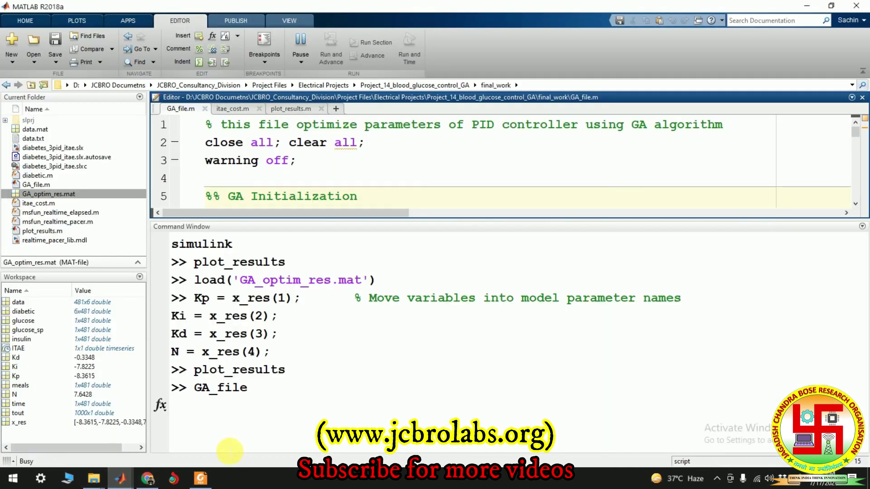
left_click(176, 437)
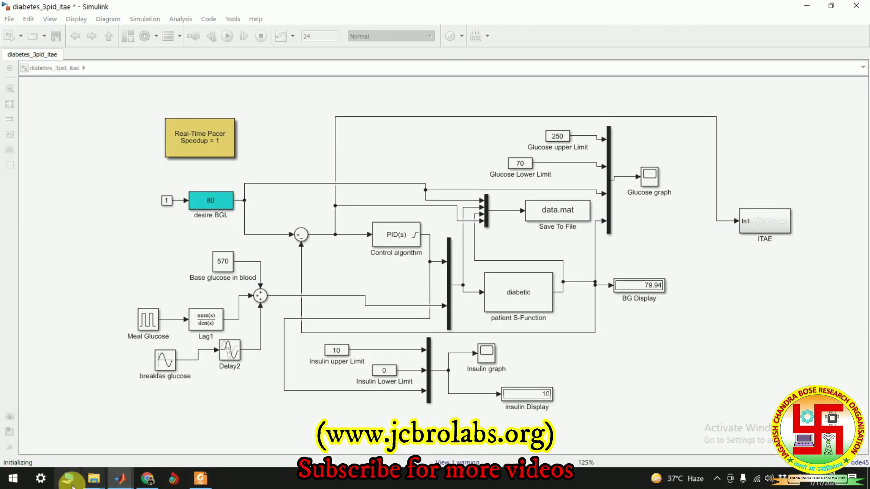
left_click(313, 419)
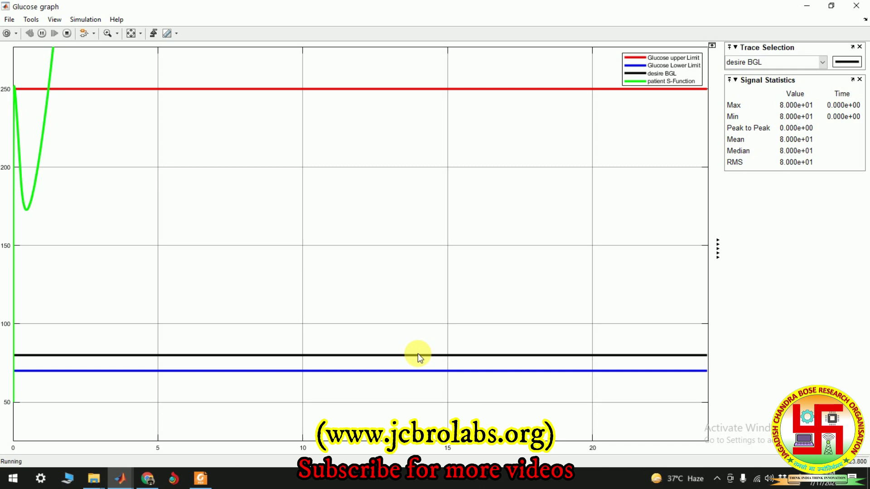
left_click(121, 484)
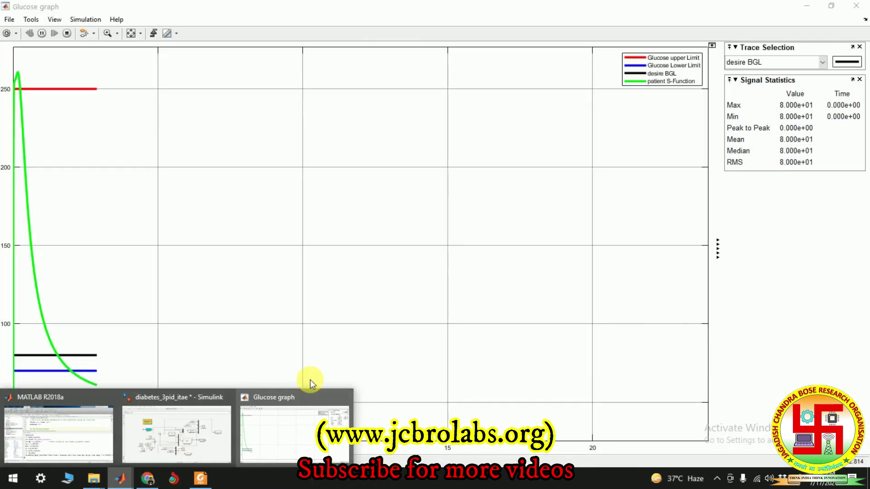
left_click(299, 438)
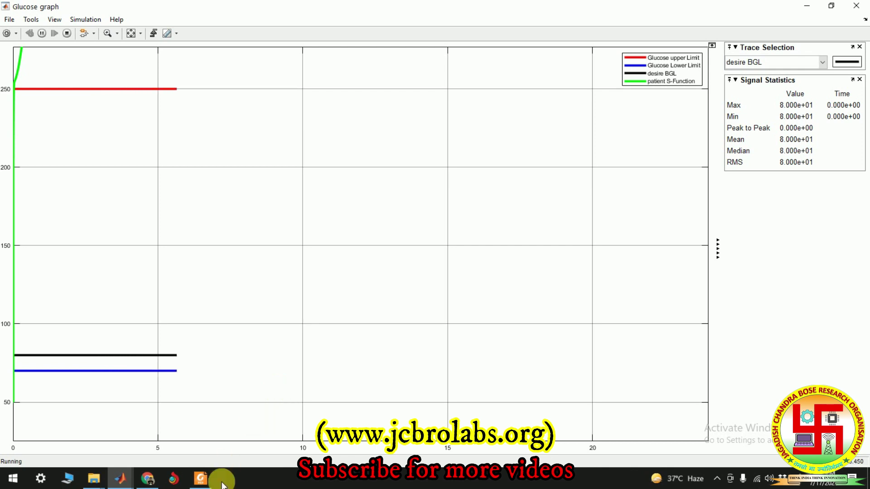
Step: Bring the diabetes_3pid_itae model forward to watch its BG Display values mid-optimization
left_click(120, 478)
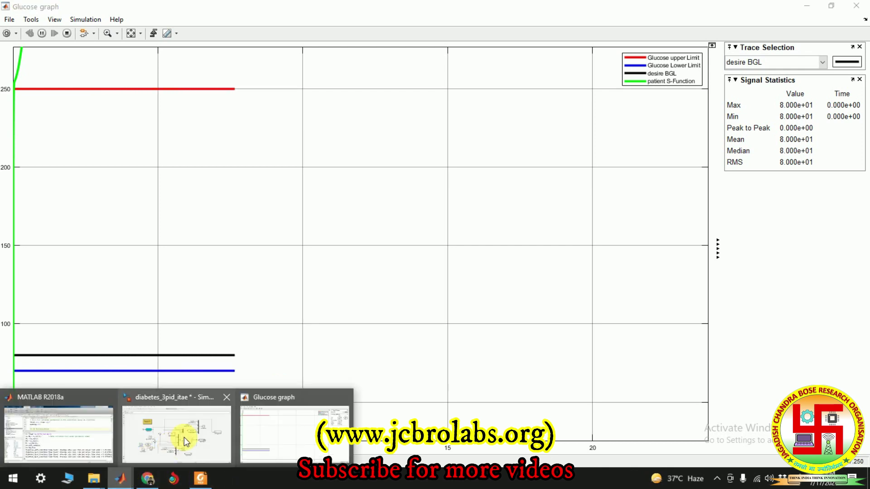
left_click(184, 437)
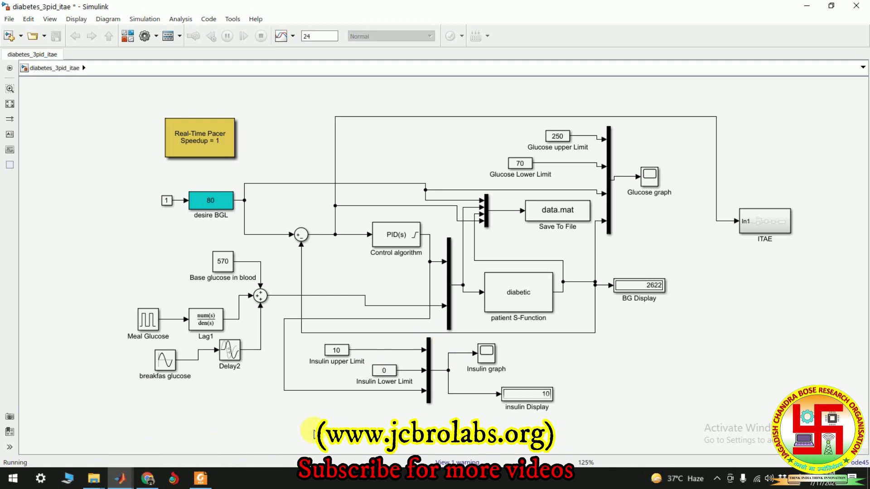